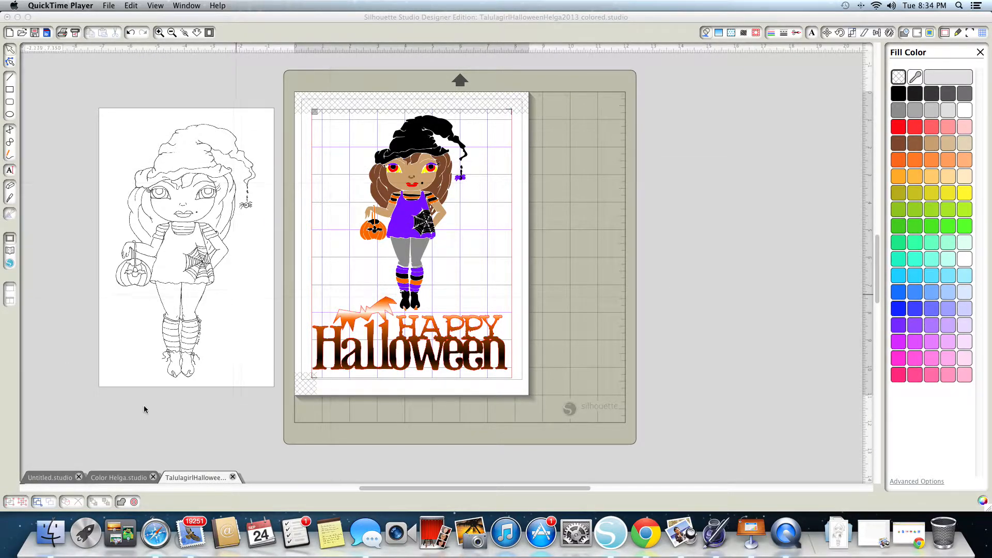
# - Switch to the Color Helga document and enlarge the line drawing to about 6.56 by 10.44 in
pyautogui.click(128, 479)
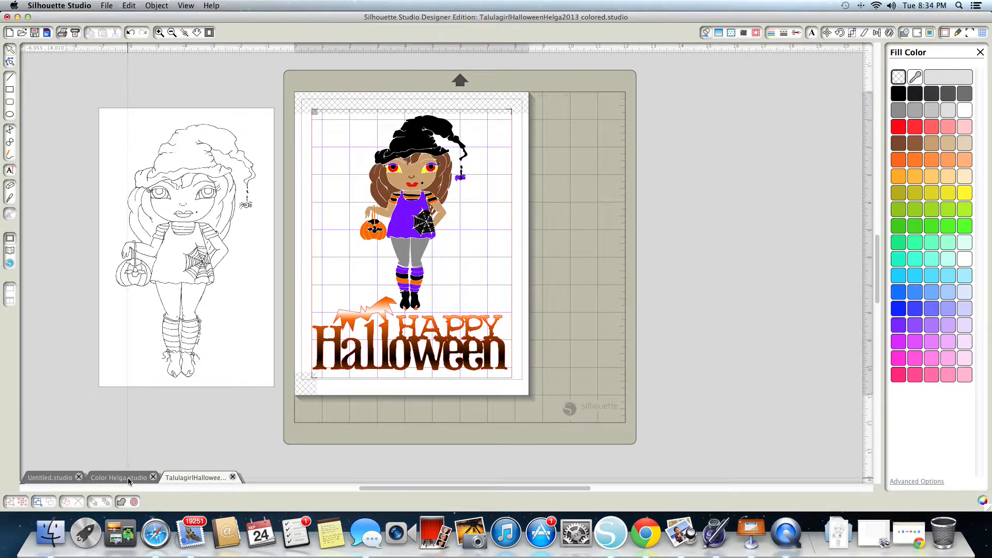
pyautogui.click(128, 479)
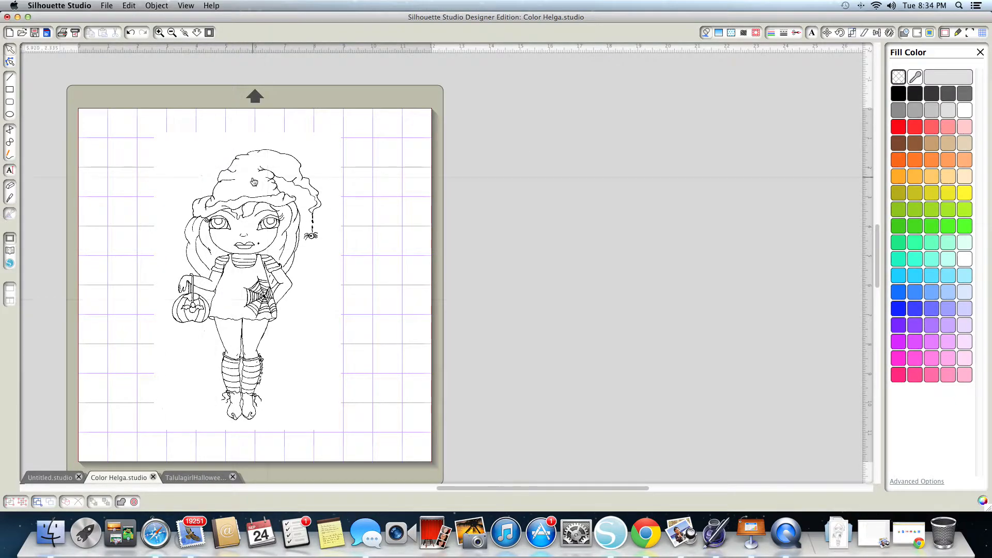
pyautogui.click(266, 312)
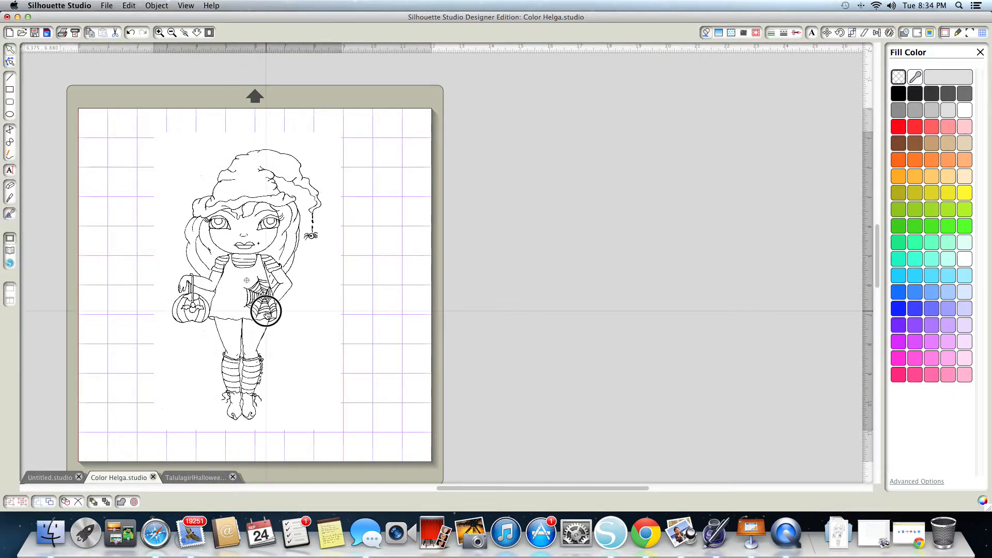
pyautogui.moveTo(344, 433); pyautogui.dragTo(389, 419)
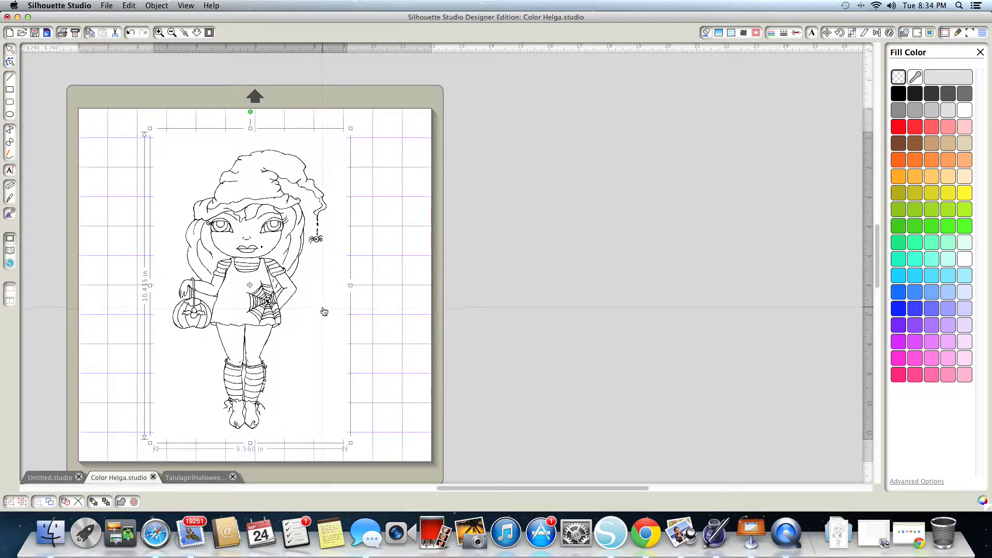
pyautogui.scroll(-1, 323, 311)
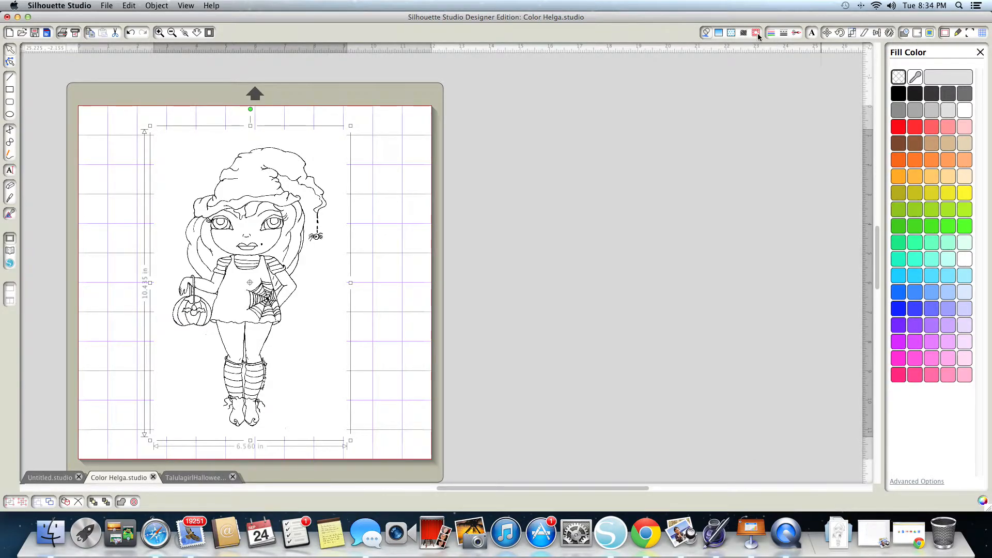
# - Mark a trace area about 6.6 by 10.02 in around the whole line drawing
pyautogui.click(929, 33)
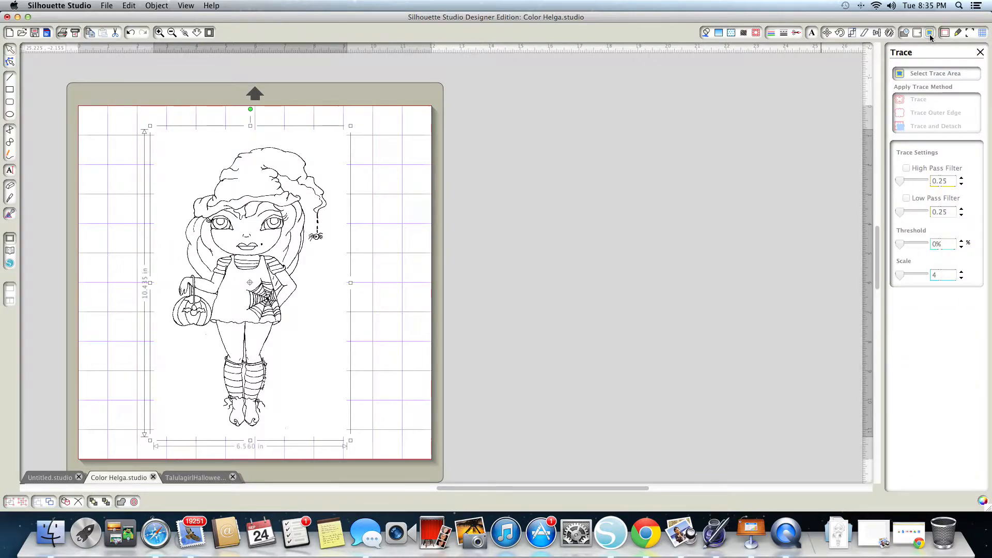
pyautogui.click(923, 78)
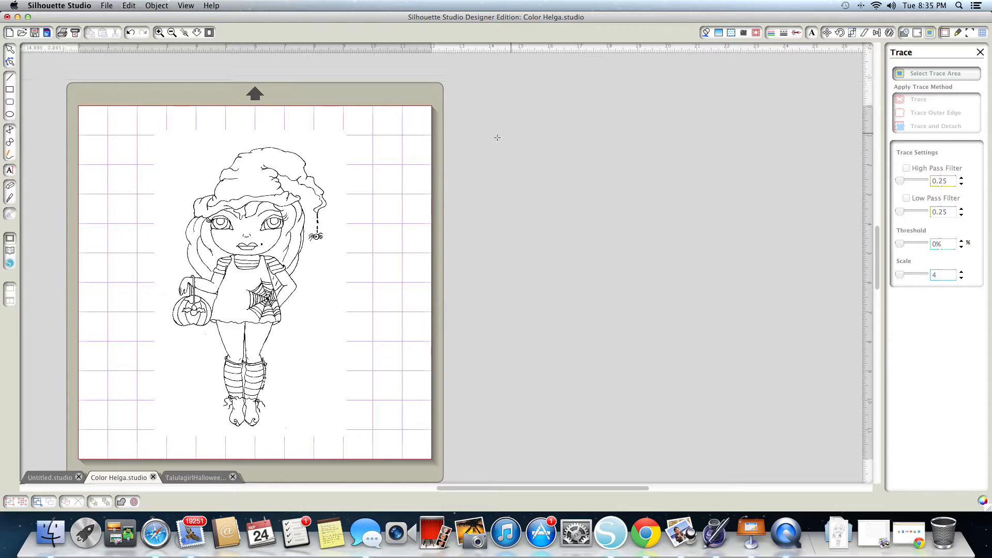
pyautogui.moveTo(145, 142)
pyautogui.mouseDown()
pyautogui.moveTo(281, 143)
pyautogui.moveTo(320, 161)
pyautogui.moveTo(357, 226)
pyautogui.moveTo(363, 423)
pyautogui.moveTo(362, 435)
pyautogui.moveTo(340, 437)
pyautogui.mouseUp()
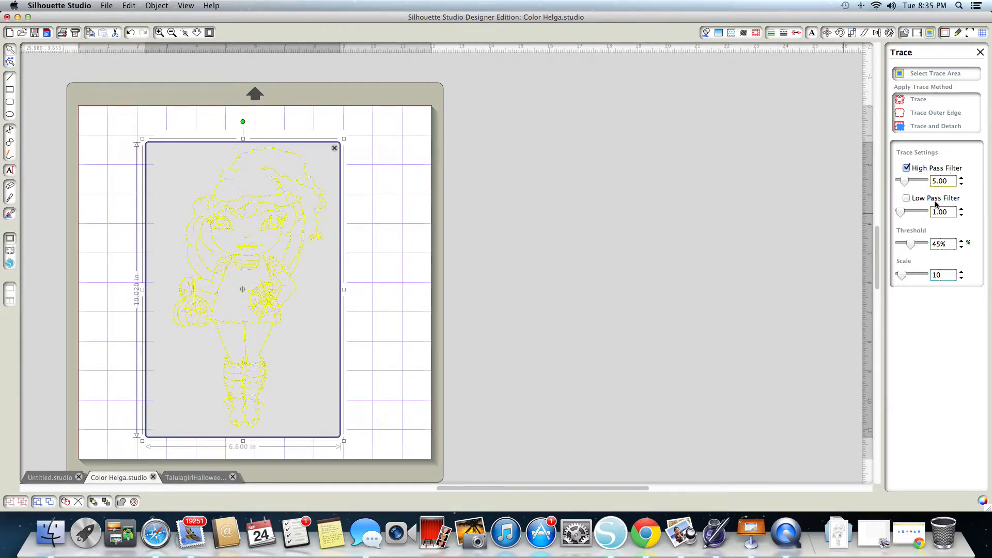
# - Trace the selected area with the High Pass Filter at 25.00 and the Low Pass Filter enabled at 1.75
pyautogui.click(906, 198)
pyautogui.scroll(2, 764, 237)
pyautogui.hscroll(3, 434, 286)
pyautogui.hscroll(1, 237, 271)
pyautogui.scroll(1, 237, 271)
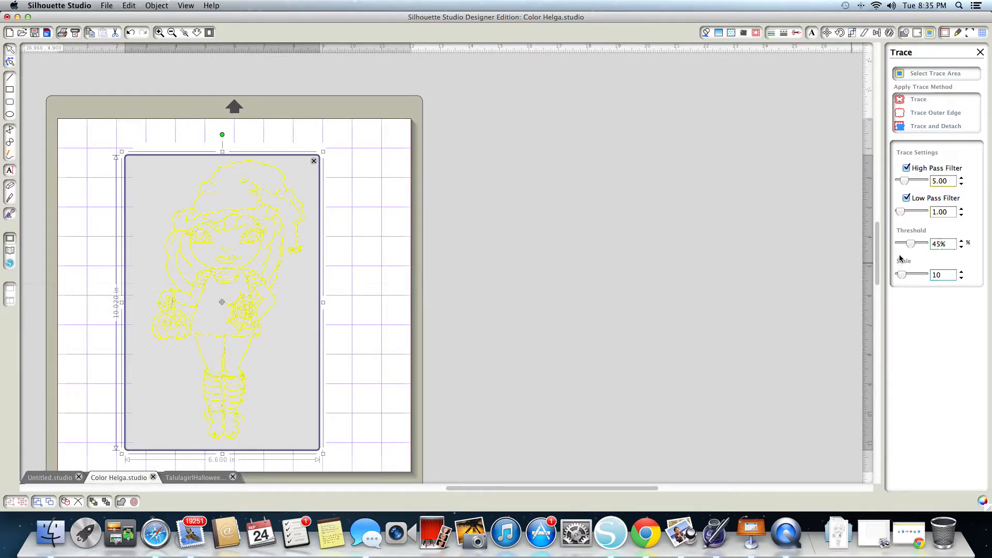
pyautogui.click(901, 212)
pyautogui.moveTo(901, 215); pyautogui.dragTo(902, 215)
pyautogui.moveTo(904, 184); pyautogui.dragTo(927, 183)
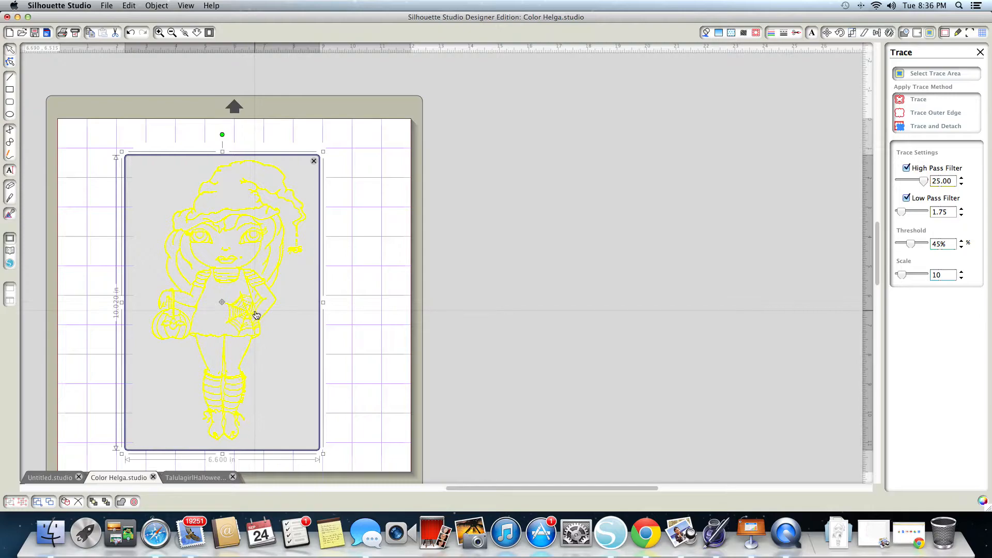
pyautogui.click(903, 217)
pyautogui.moveTo(903, 217); pyautogui.dragTo(903, 217)
pyautogui.moveTo(903, 217); pyautogui.dragTo(904, 217)
pyautogui.click(913, 101)
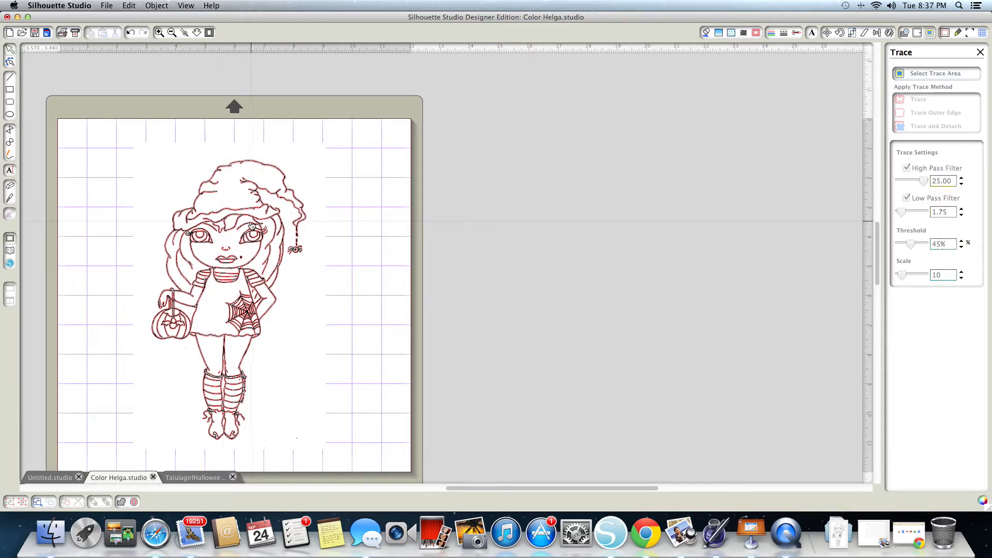
# - Separate the trace from the original drawing, placing the drawing beside the page and the traced outline on the page
pyautogui.moveTo(249, 227); pyautogui.dragTo(421, 230)
pyautogui.click(417, 230)
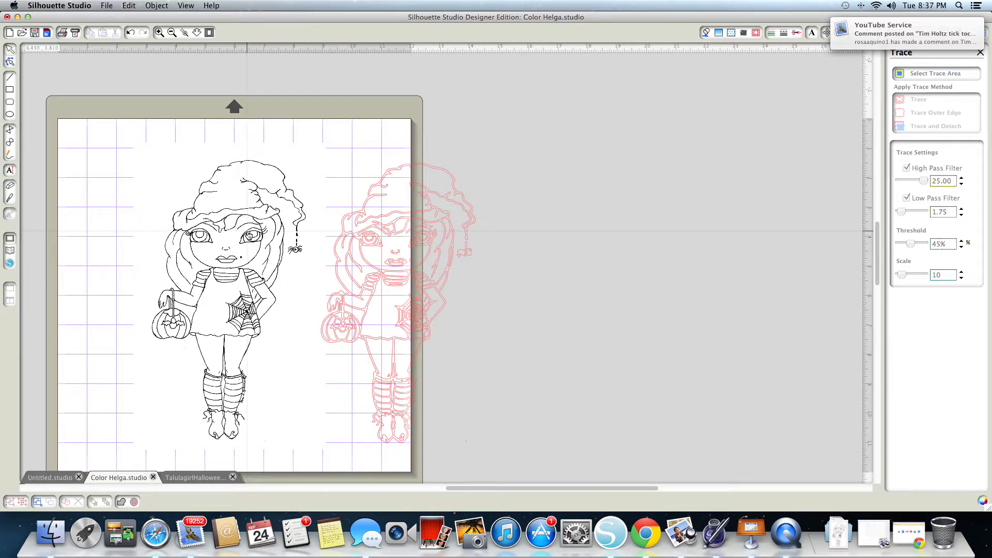
pyautogui.moveTo(248, 236)
pyautogui.mouseDown()
pyautogui.moveTo(565, 229)
pyautogui.moveTo(558, 244)
pyautogui.mouseUp()
pyautogui.moveTo(438, 243)
pyautogui.mouseDown()
pyautogui.moveTo(443, 235)
pyautogui.moveTo(268, 227)
pyautogui.moveTo(250, 242)
pyautogui.moveTo(259, 244)
pyautogui.mouseUp()
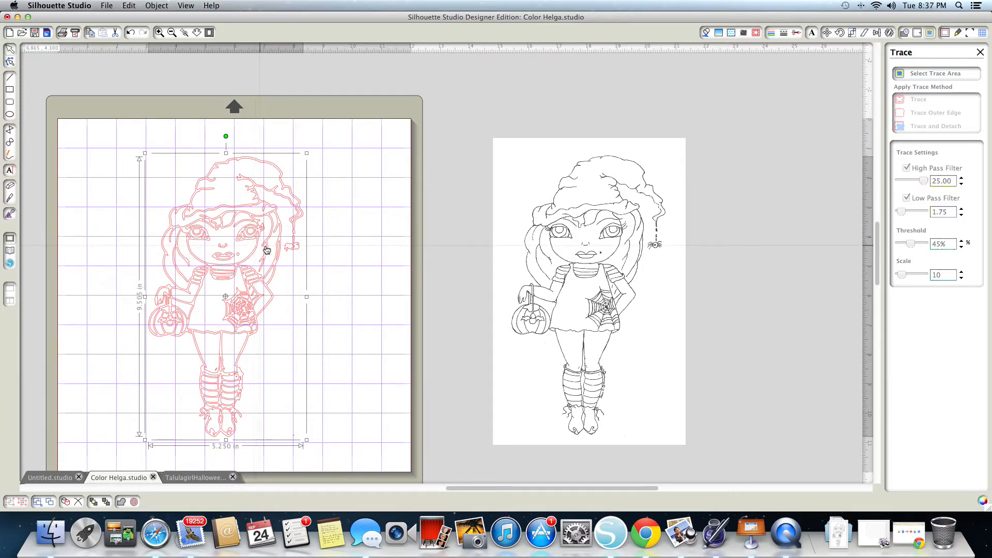
# - Release the compound path of the traced figure to split it into individual pieces
pyautogui.hscroll(1, 240, 260)
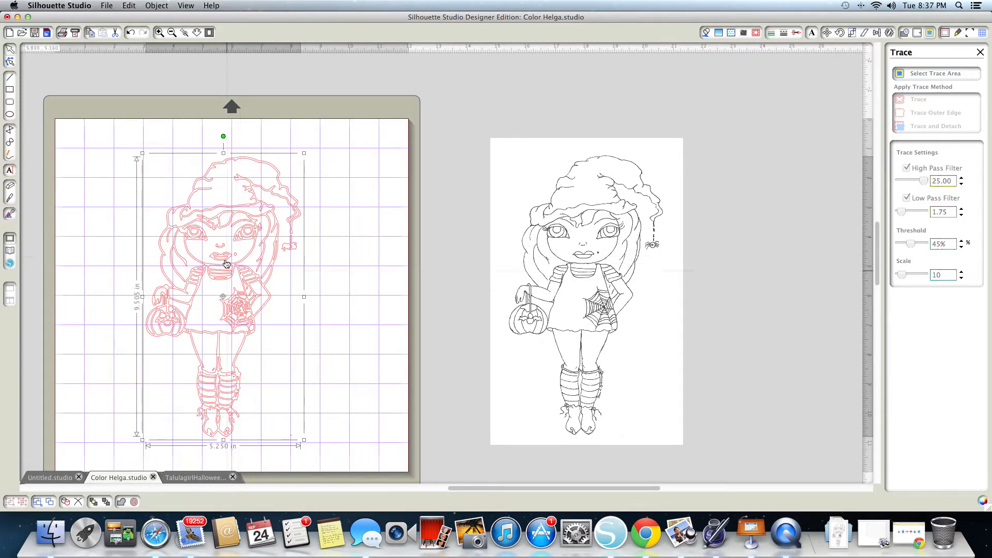
pyautogui.hscroll(1, 245, 228)
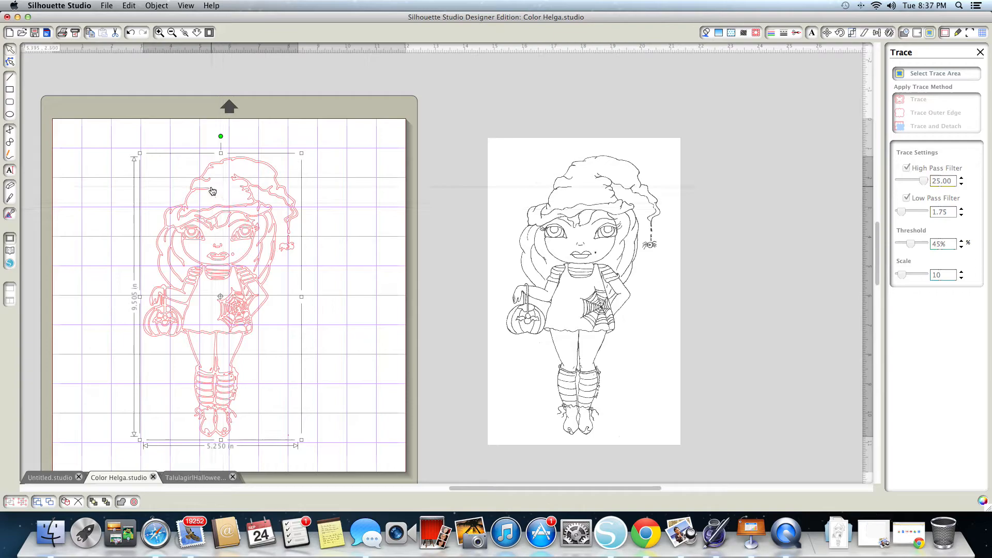
pyautogui.click(155, 9)
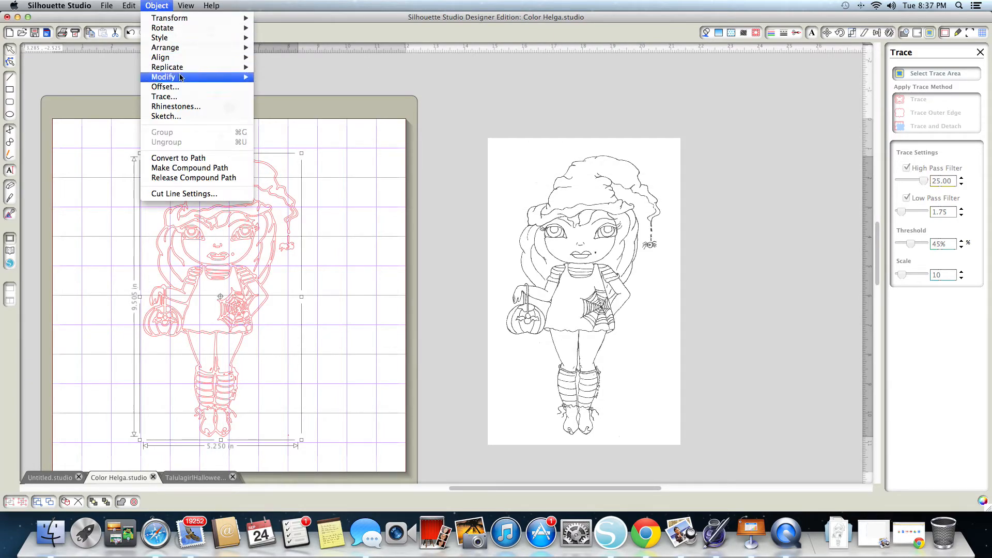
pyautogui.click(192, 180)
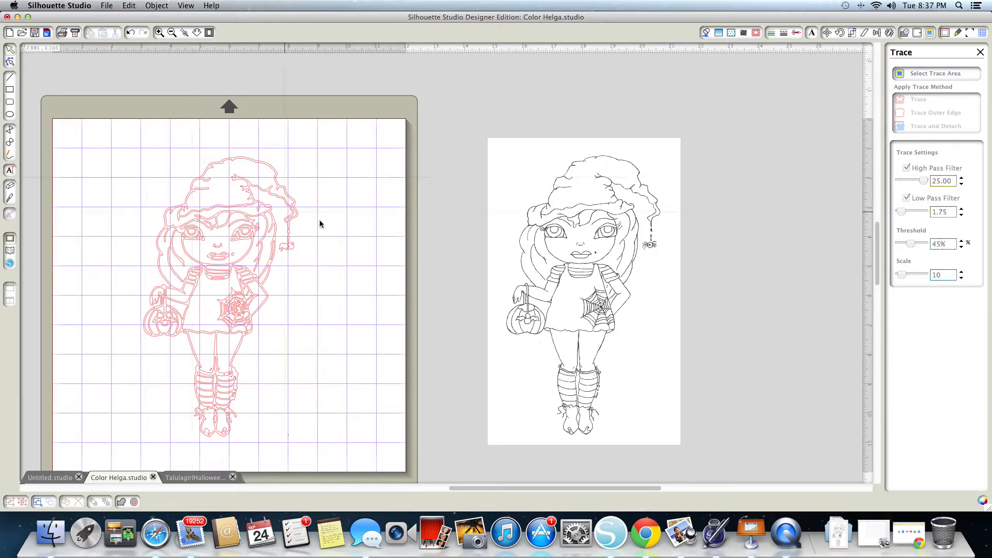
# - Move the hat and its brim away from the traced figure to test the pieces, and undo both moves
pyautogui.click(243, 205)
pyautogui.moveTo(242, 208); pyautogui.dragTo(339, 214)
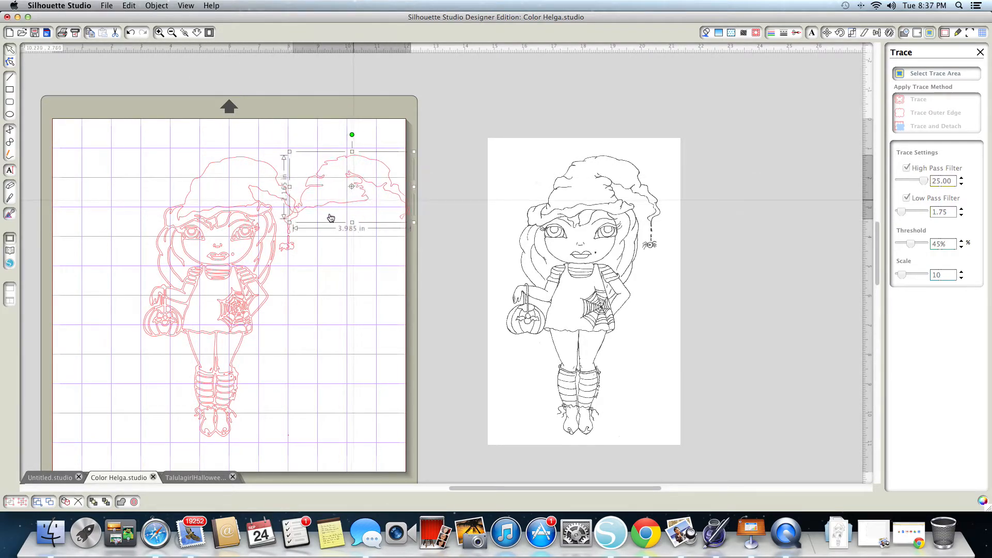
pyautogui.moveTo(250, 215); pyautogui.dragTo(366, 258)
pyautogui.click(365, 258)
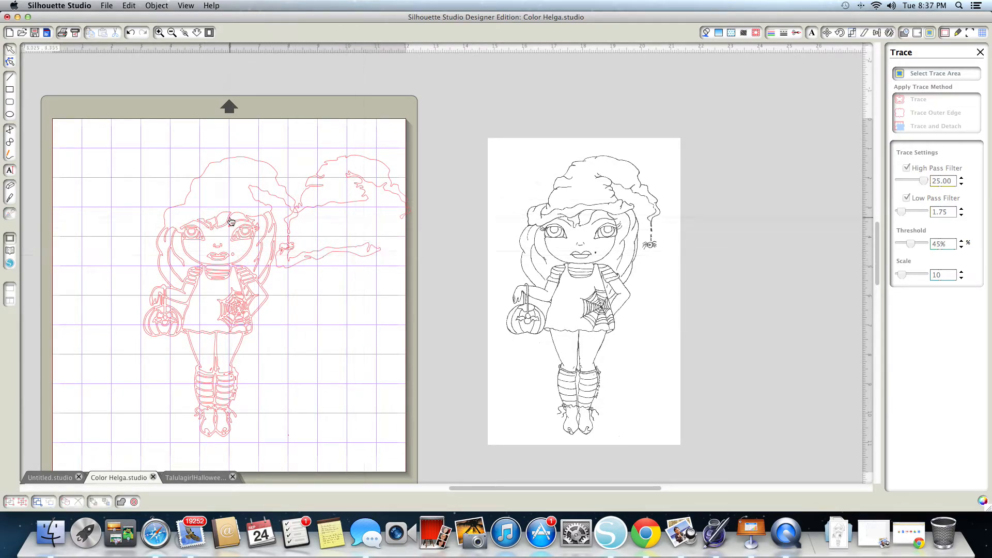
pyautogui.click(130, 34)
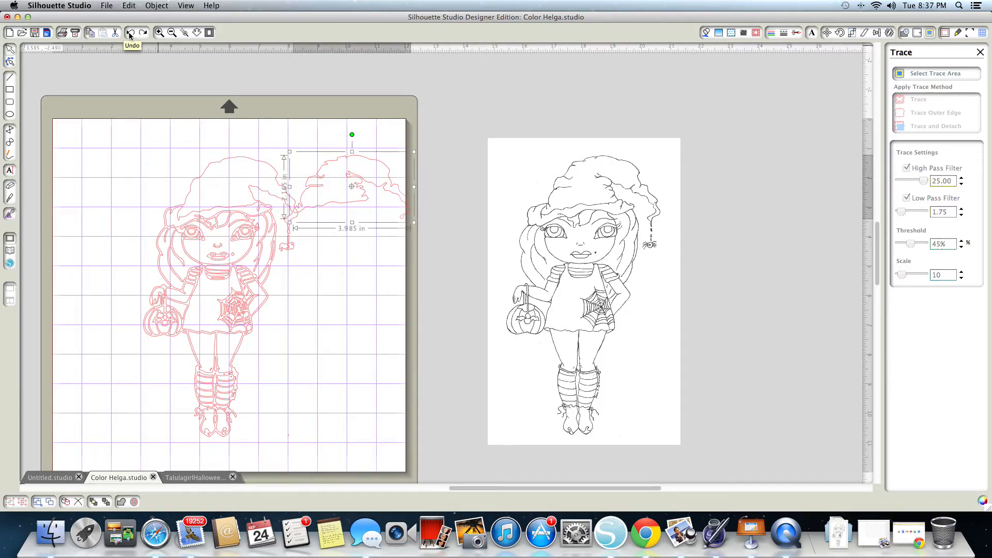
pyautogui.click(131, 34)
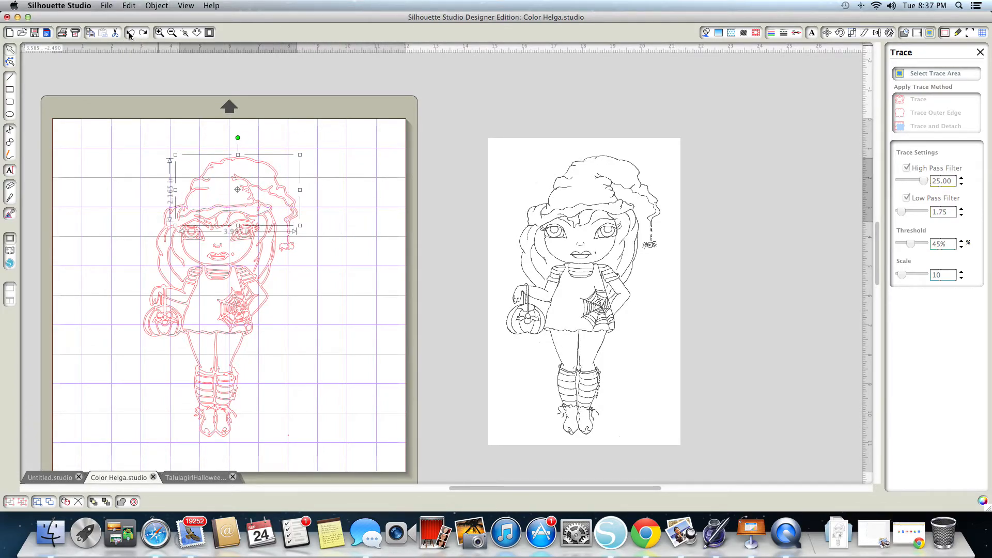
pyautogui.click(318, 254)
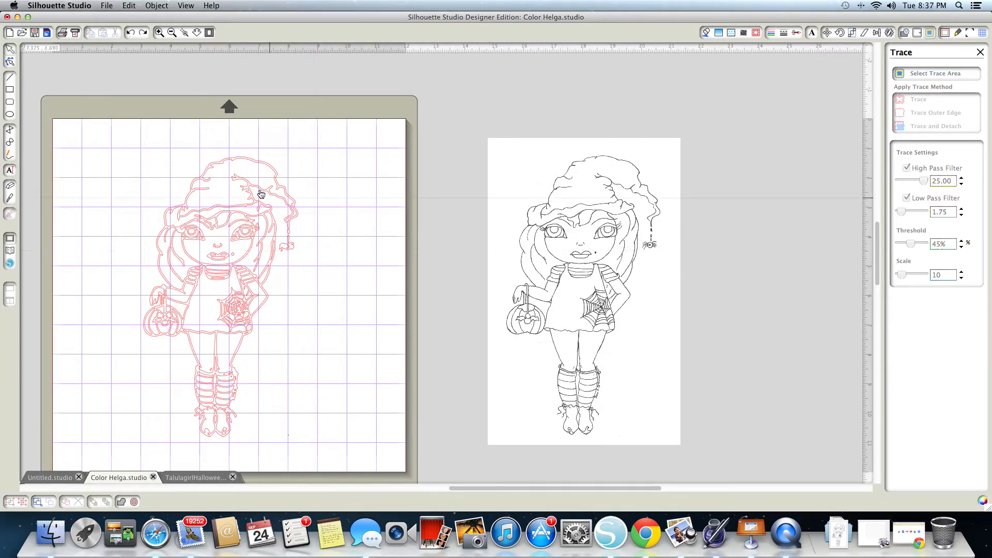
# - Fill the traced figure's hat with bright magenta and its brim with black
pyautogui.click(226, 207)
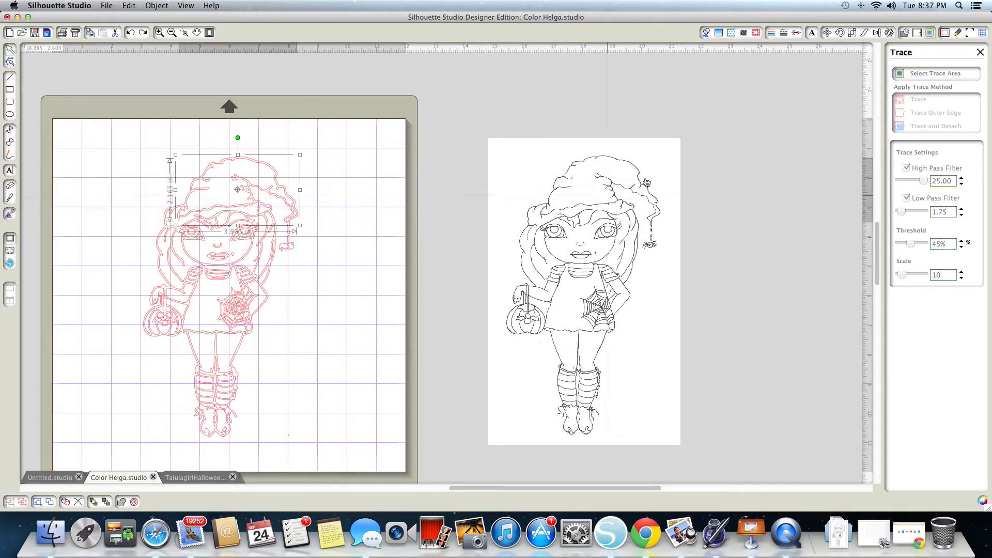
pyautogui.click(706, 33)
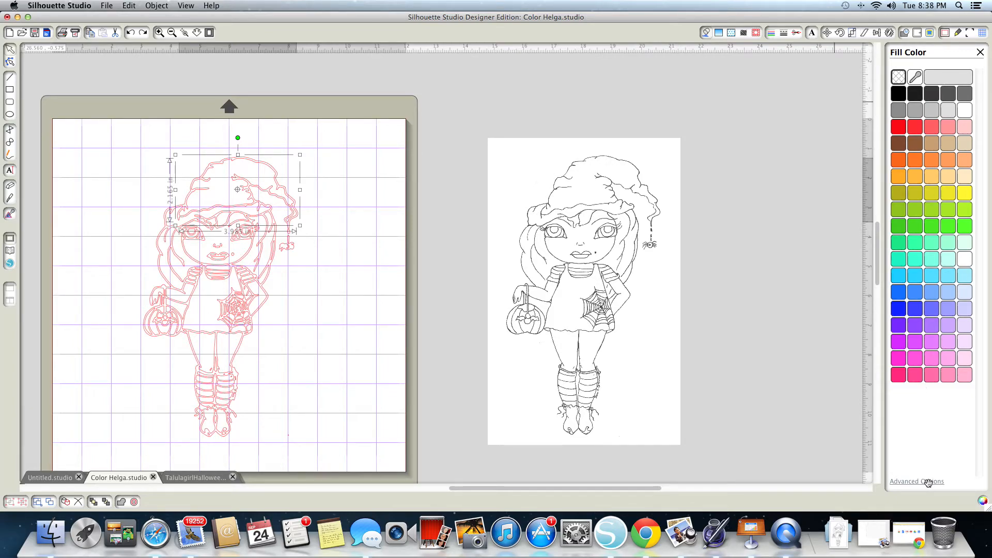
pyautogui.click(896, 361)
pyautogui.click(256, 213)
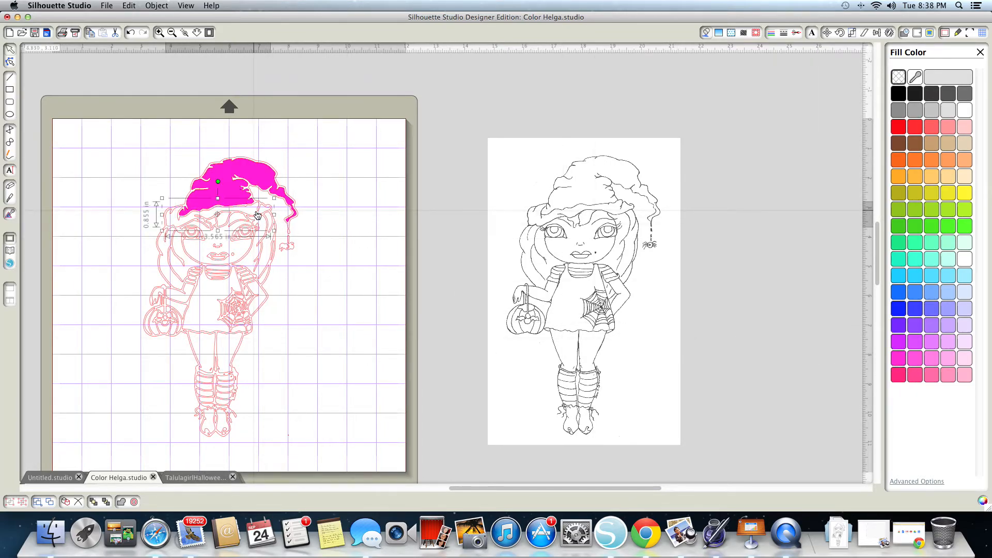
pyautogui.click(898, 96)
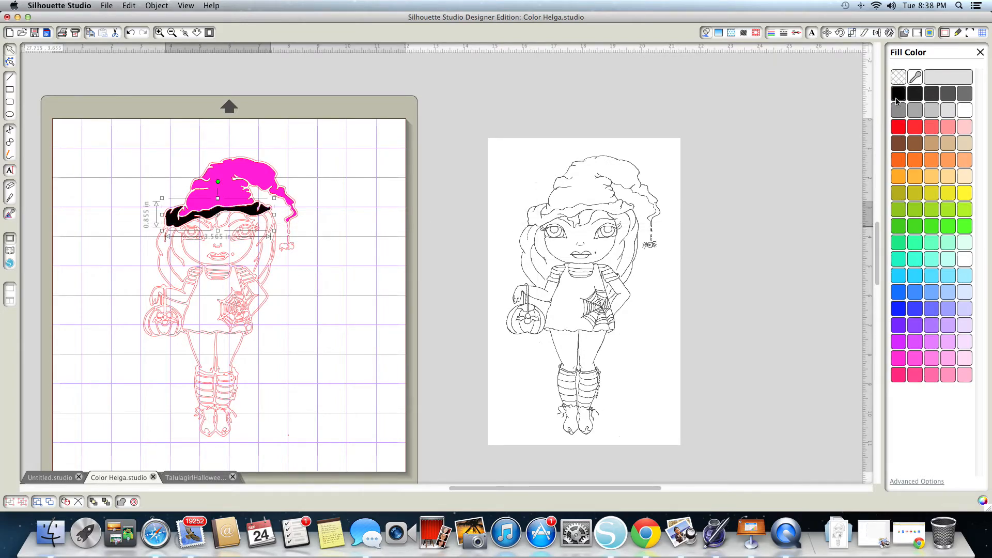
# - Fill the hair section on the right side of the face with dark brown and the dress with black
pyautogui.click(262, 247)
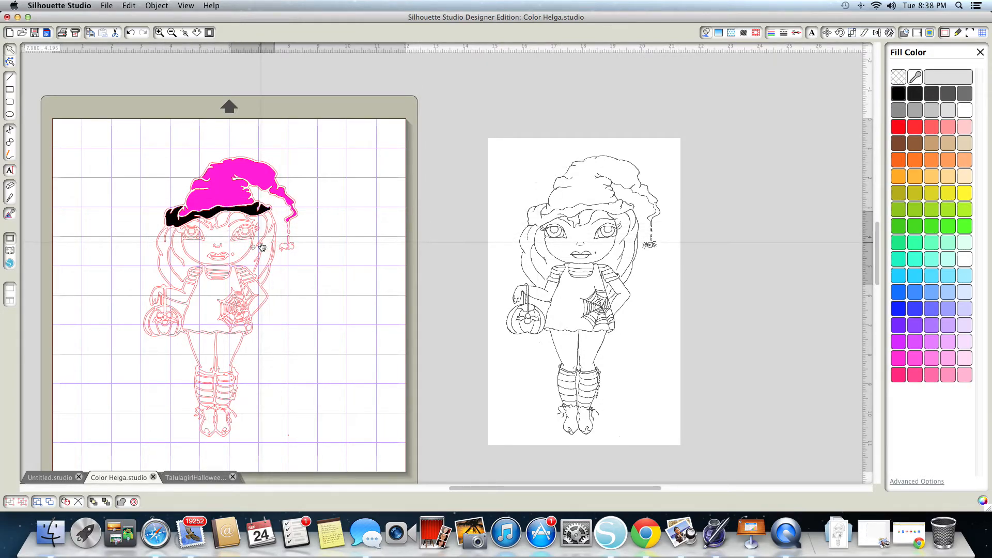
pyautogui.click(899, 144)
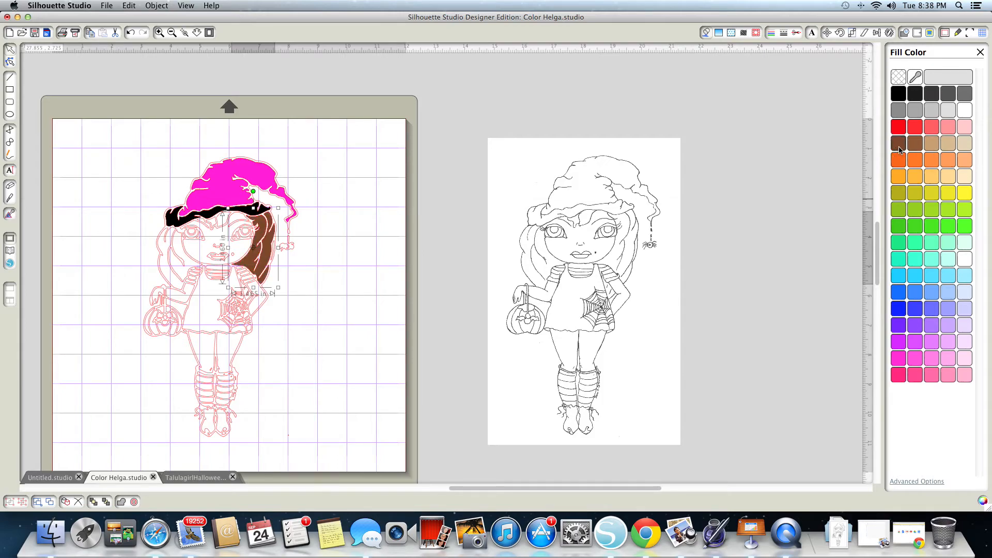
pyautogui.click(194, 293)
pyautogui.click(195, 299)
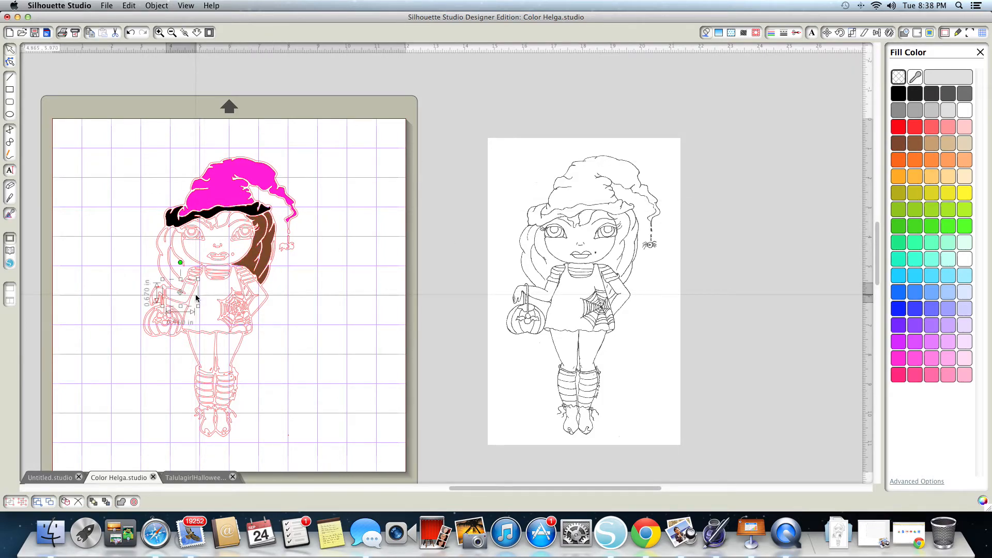
pyautogui.click(215, 288)
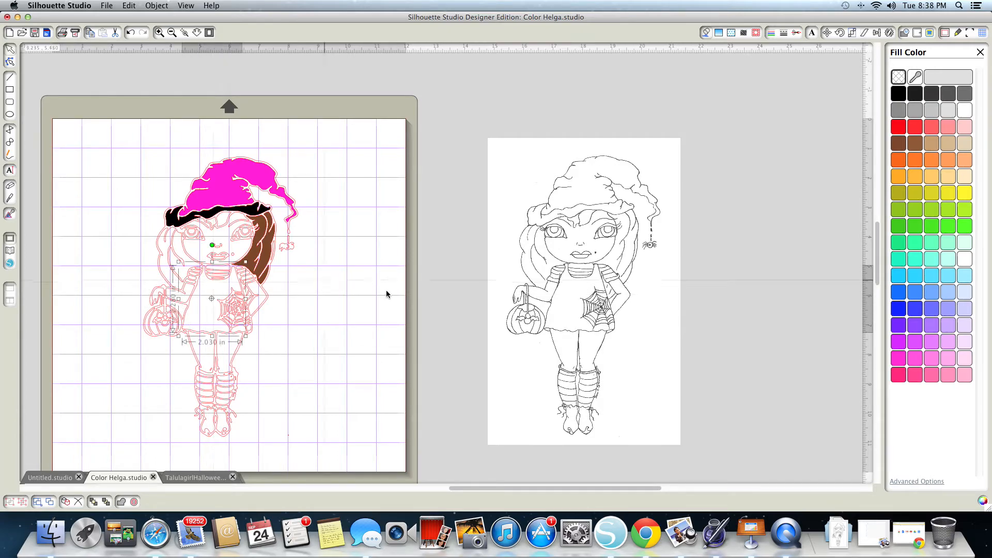
pyautogui.click(897, 95)
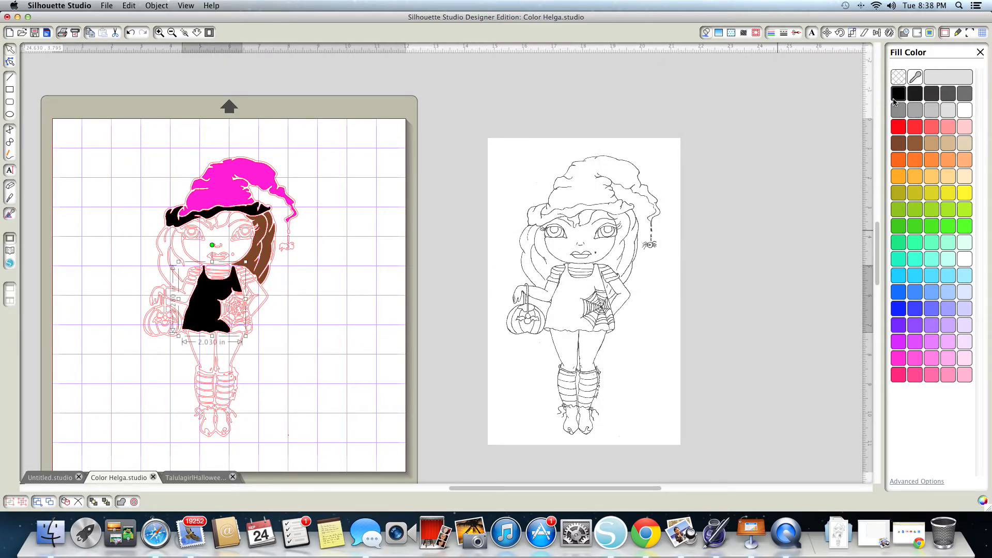
# - Fill one small spider web segment on the dress with orange and the upper right leg with purple
pyautogui.click(240, 322)
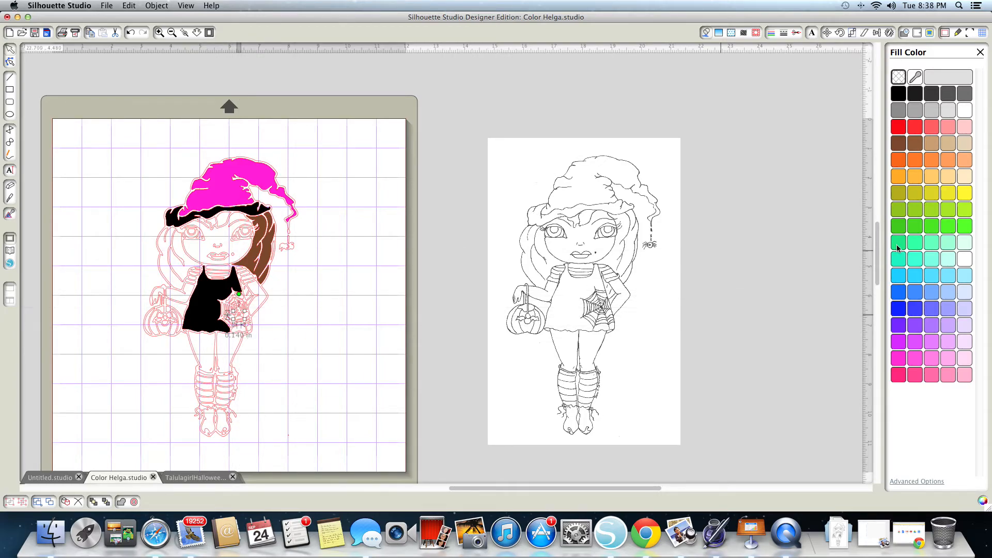
pyautogui.click(899, 164)
pyautogui.hscroll(3, 610, 261)
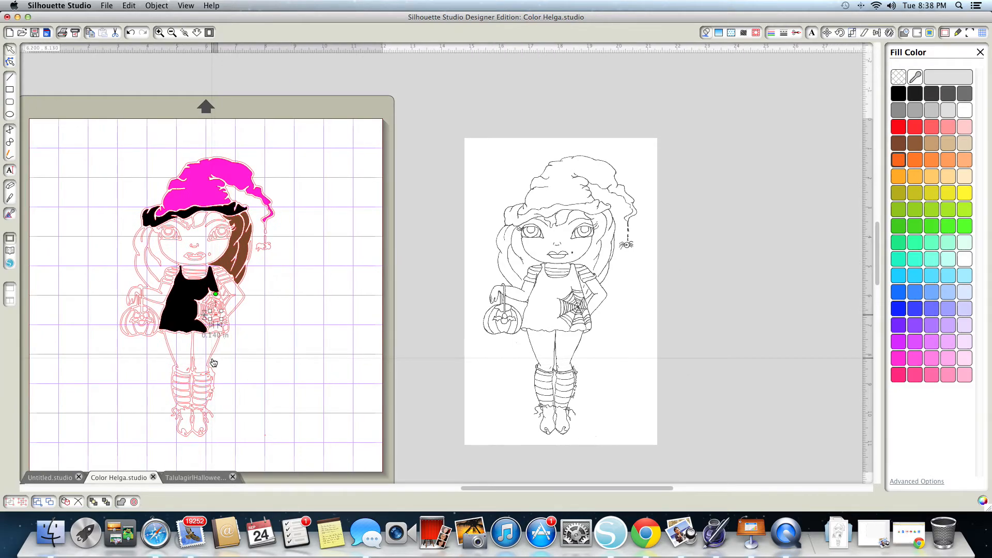
pyautogui.click(200, 358)
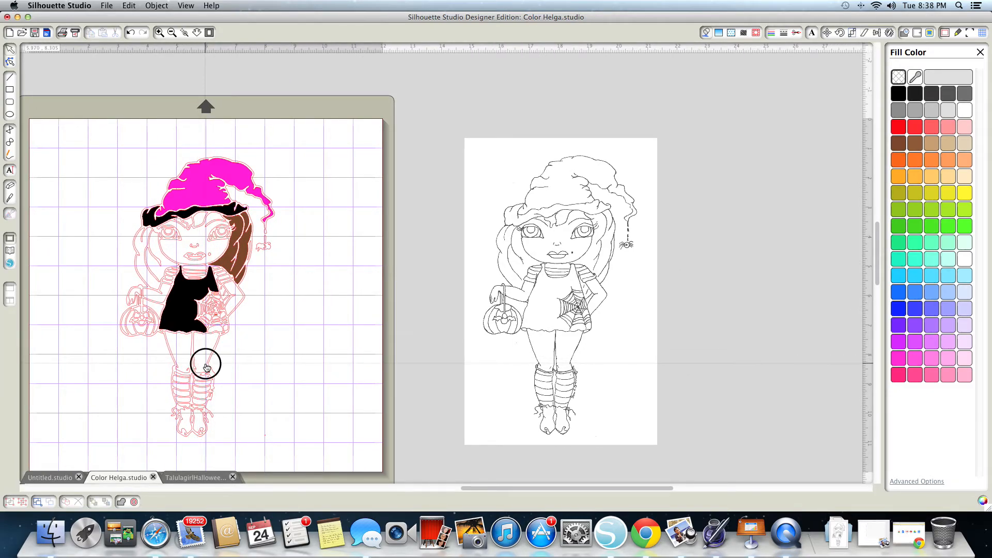
pyautogui.click(904, 331)
pyautogui.scroll(3, 235, 405)
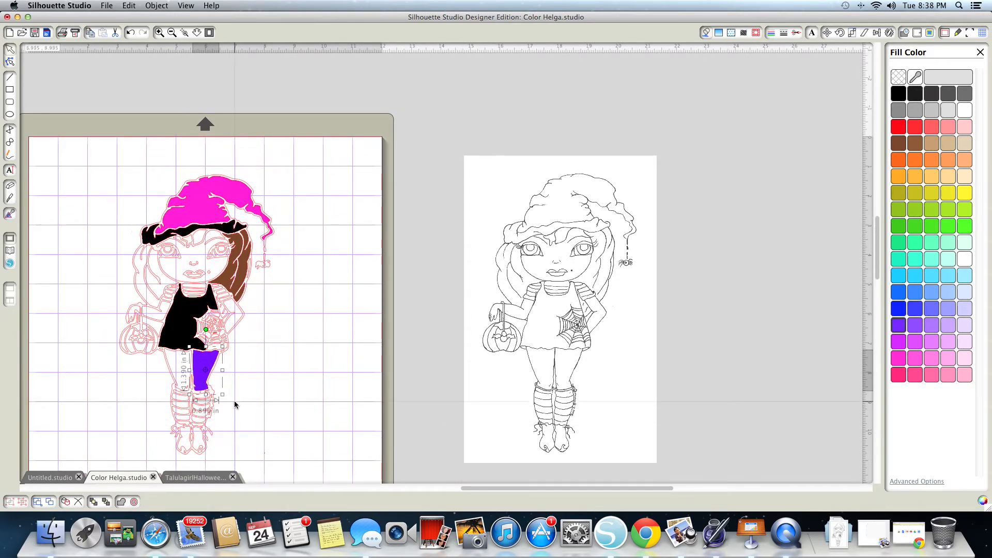
pyautogui.scroll(3, 235, 404)
pyautogui.scroll(-9, 235, 404)
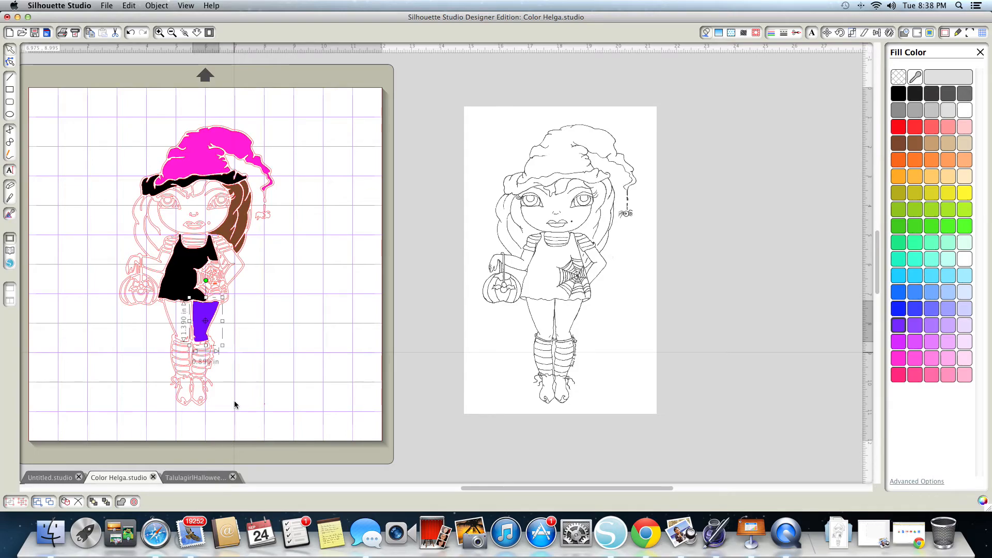
pyautogui.click(266, 383)
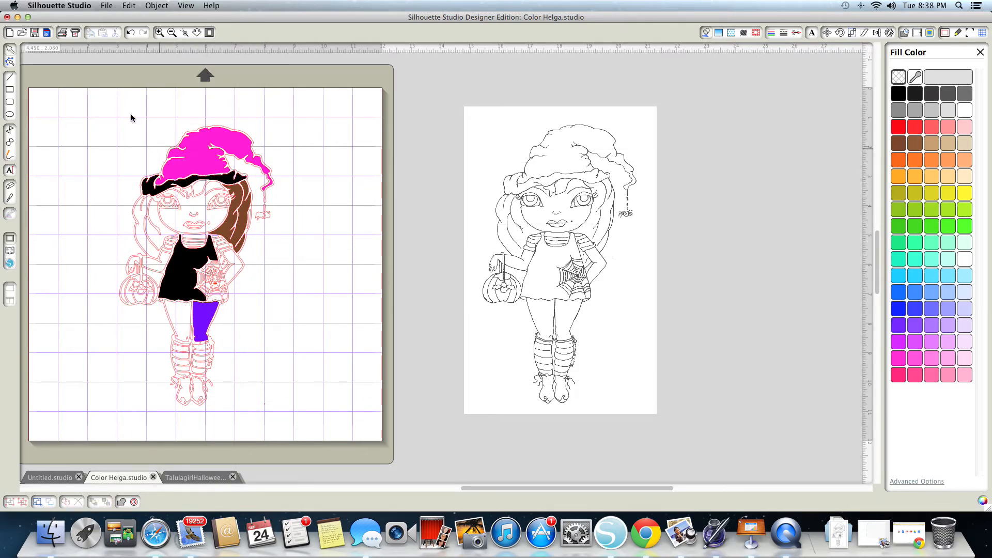
pyautogui.moveTo(96, 116); pyautogui.dragTo(220, 128)
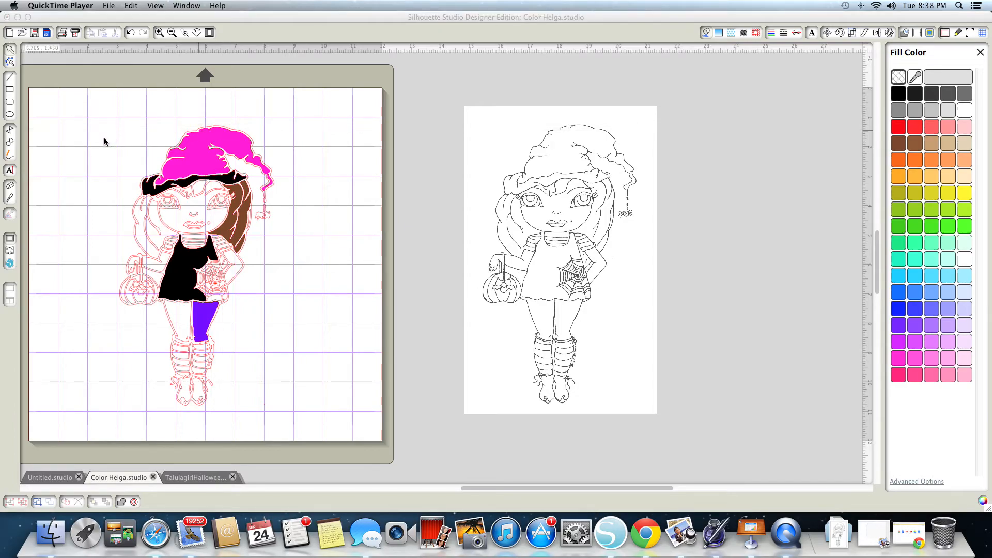
pyautogui.click(218, 137)
pyautogui.moveTo(196, 110); pyautogui.dragTo(239, 413)
pyautogui.click(320, 349)
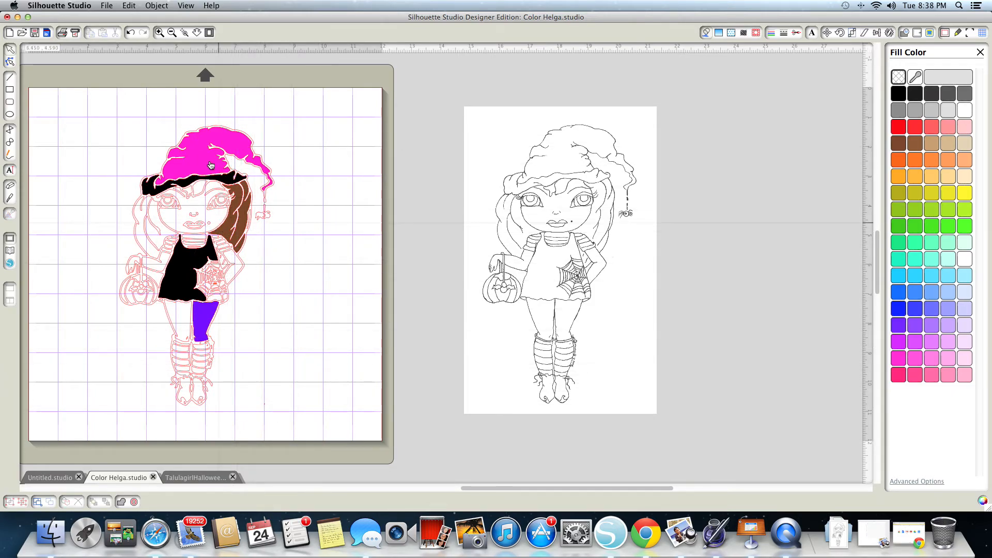
pyautogui.moveTo(124, 95); pyautogui.dragTo(114, 60)
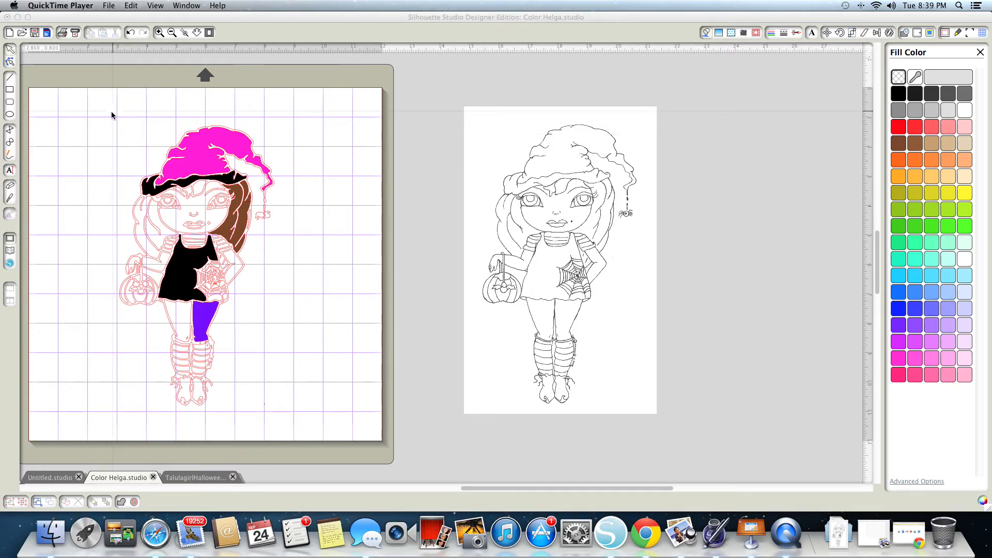
# - Select all pieces of the traced doll on the page and group them
pyautogui.click(170, 113)
pyautogui.moveTo(121, 115); pyautogui.dragTo(277, 415)
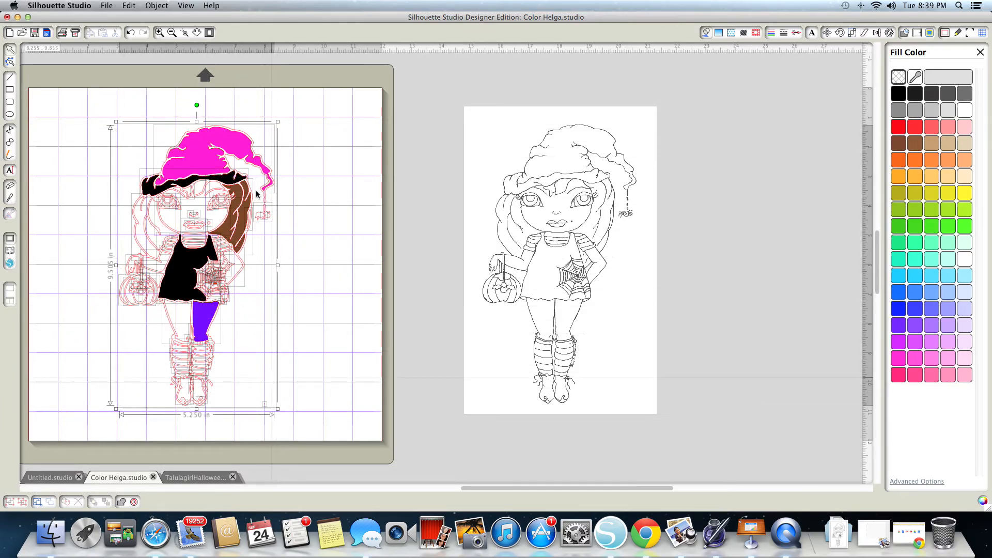
pyautogui.click(155, 7)
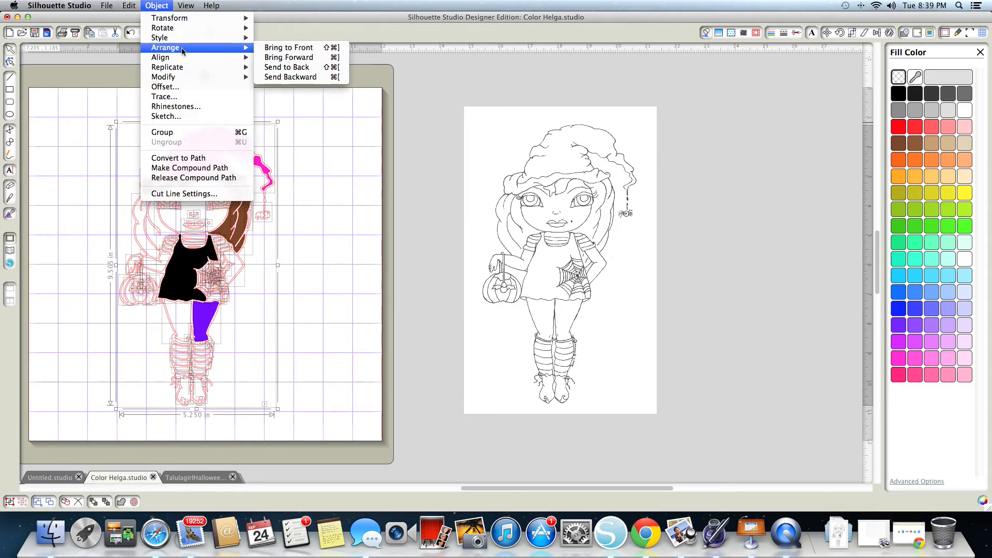
pyautogui.click(181, 135)
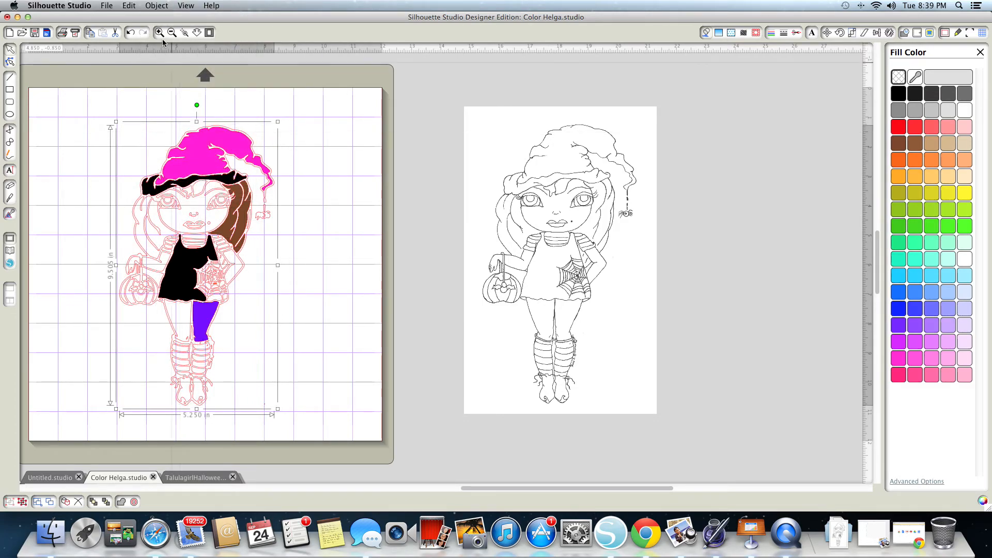
# - Turn the grouped doll into a compound path, check it as one object, and undo the compound path
pyautogui.click(158, 7)
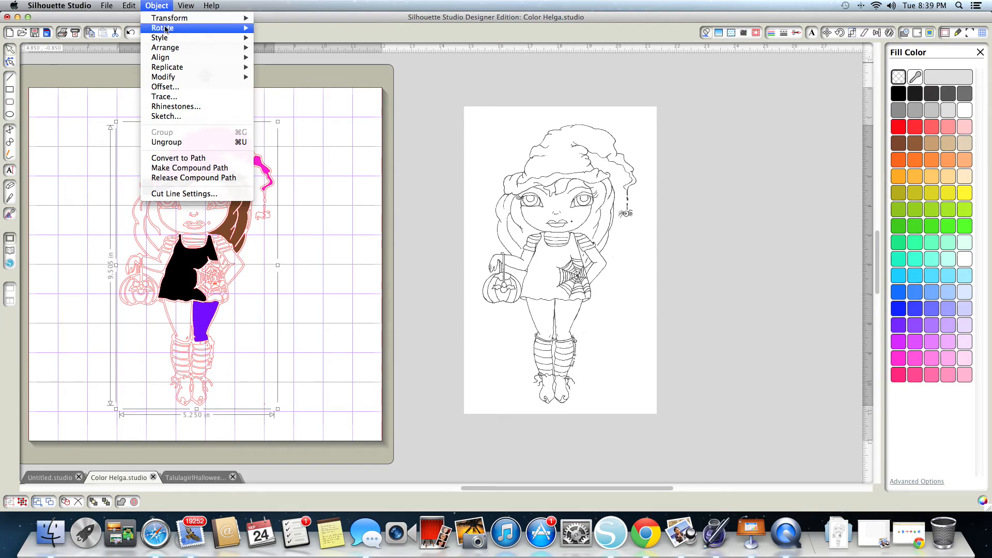
pyautogui.click(192, 168)
pyautogui.click(320, 236)
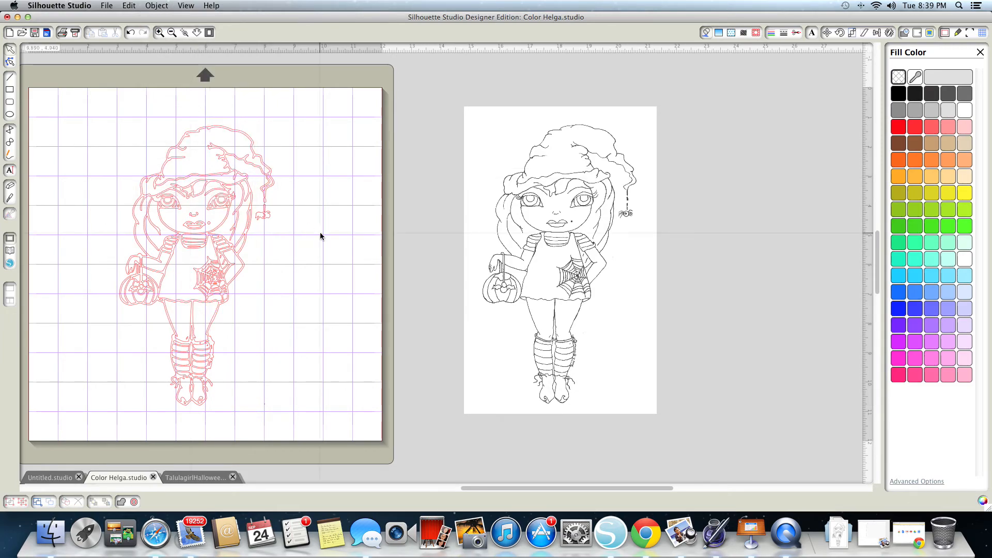
pyautogui.click(240, 220)
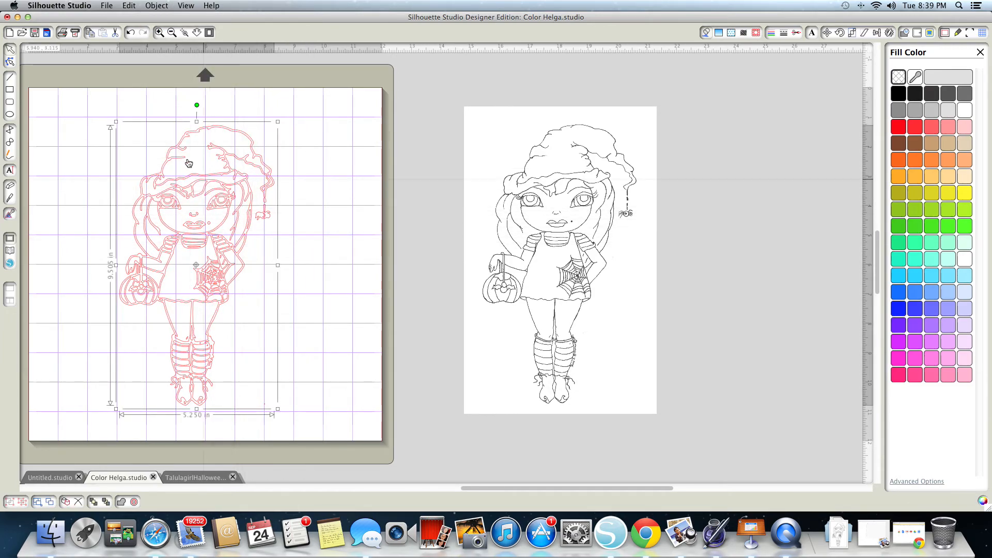
pyautogui.click(130, 33)
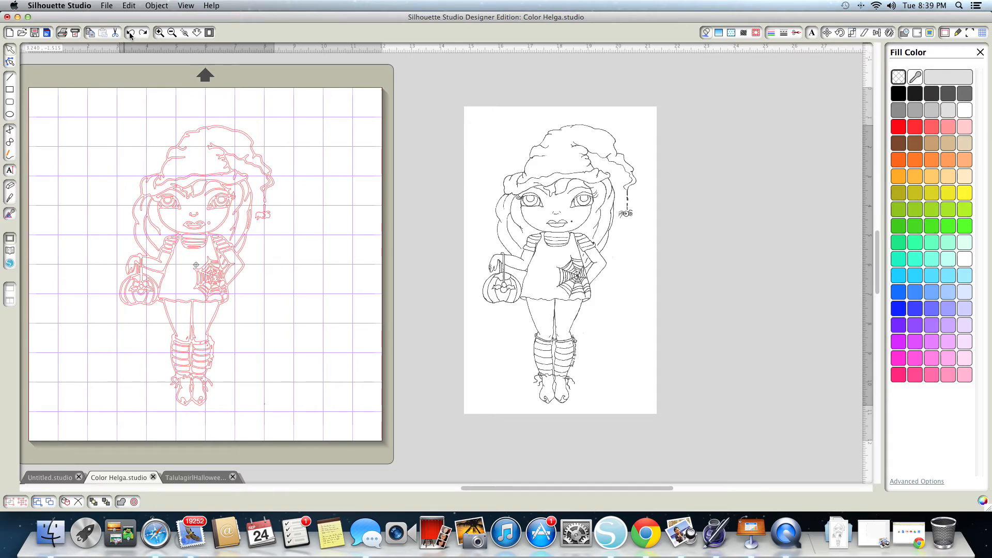
pyautogui.click(130, 34)
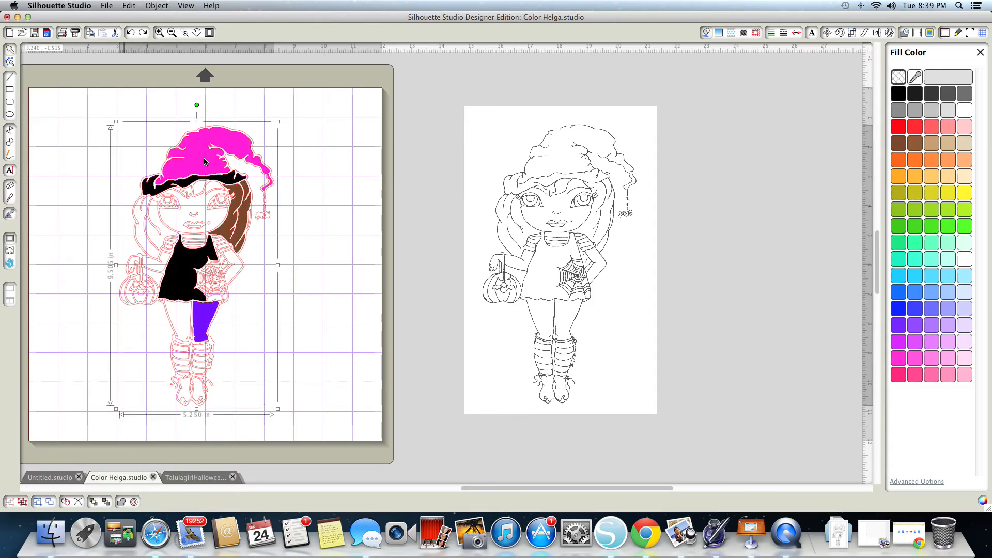
# - Move the grouped doll slightly to the left on the page as one object
pyautogui.click(310, 250)
pyautogui.moveTo(235, 209)
pyautogui.mouseDown()
pyautogui.moveTo(284, 205)
pyautogui.moveTo(212, 213)
pyautogui.moveTo(235, 212)
pyautogui.mouseUp()
pyautogui.click(220, 264)
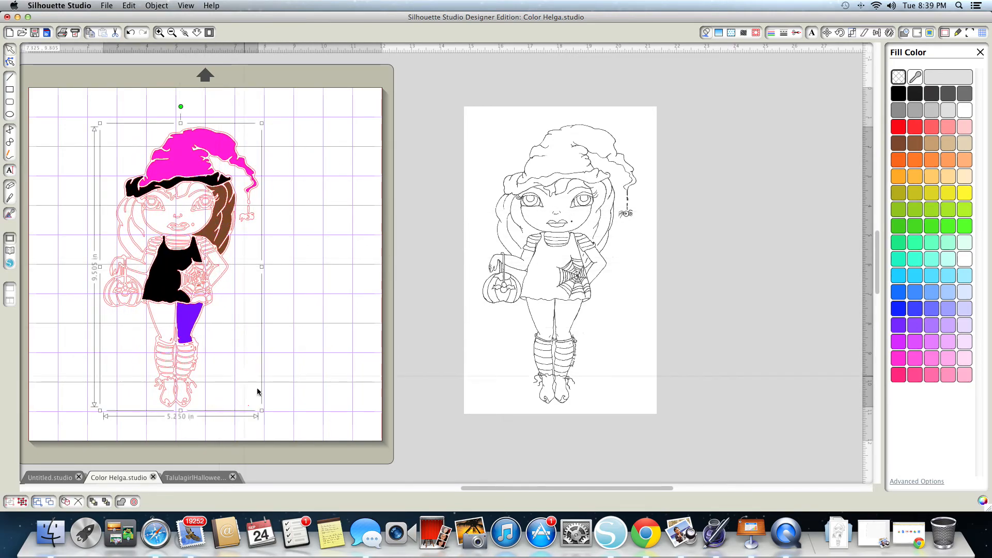
# - Enlarge the grouped doll proportionally to about 13.61 in high and narrow its width slightly
pyautogui.moveTo(262, 412); pyautogui.dragTo(400, 474)
pyautogui.click(186, 372)
pyautogui.moveTo(234, 285); pyautogui.dragTo(208, 249)
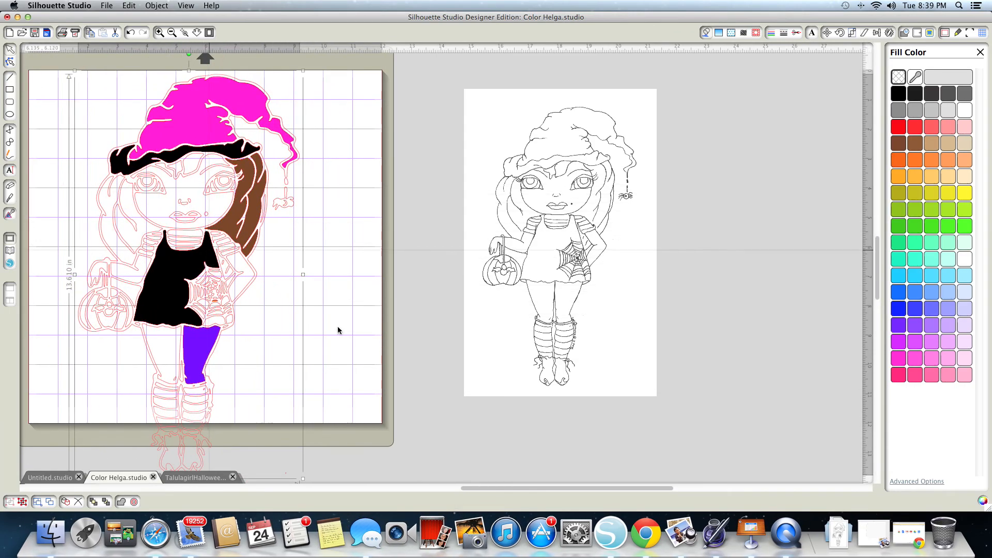
pyautogui.moveTo(304, 275)
pyautogui.mouseDown()
pyautogui.moveTo(412, 276)
pyautogui.moveTo(277, 278)
pyautogui.moveTo(292, 277)
pyautogui.mouseUp()
# - Switch to the open TalulagirlHalloweenHelga2013 colored document to view the finished coloured doll
pyautogui.hscroll(8, 187, 472)
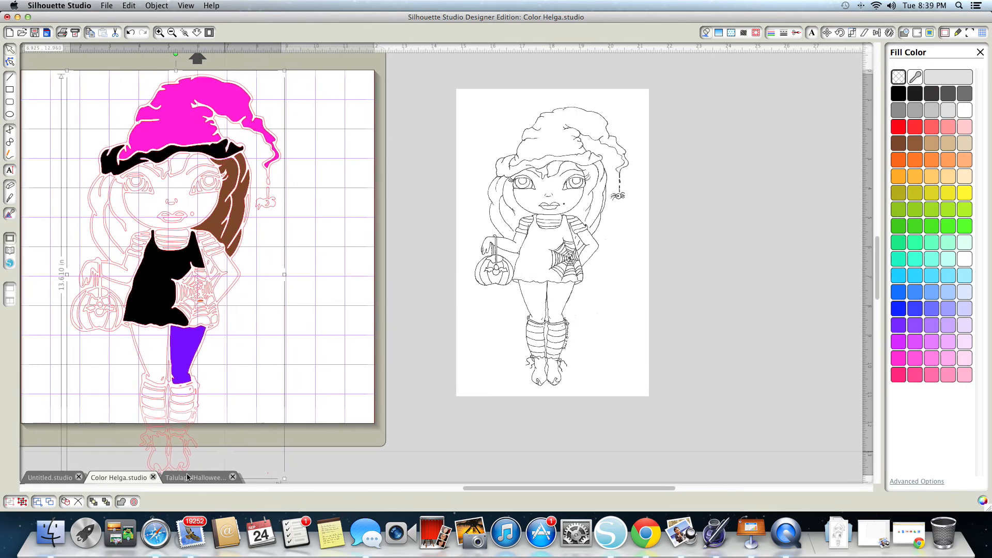
pyautogui.click(192, 478)
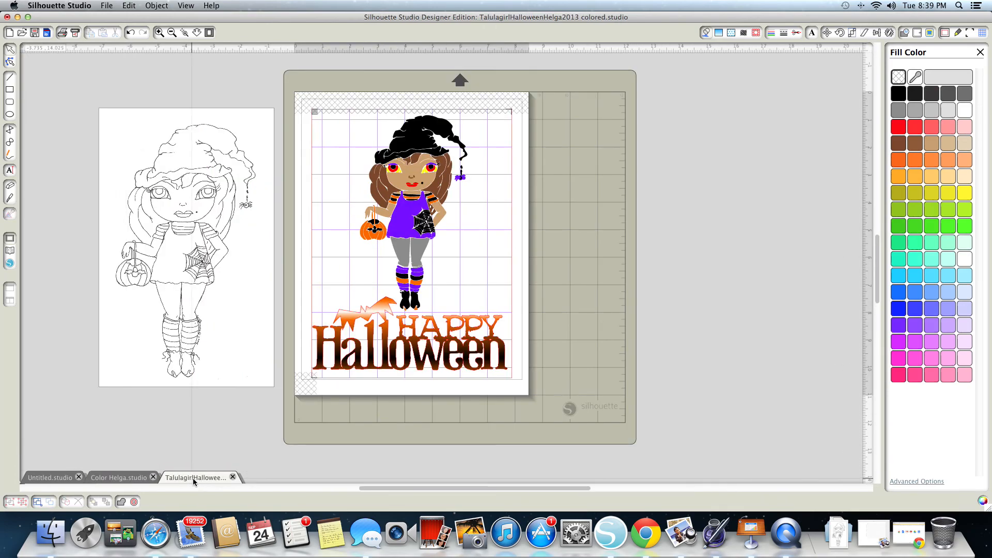